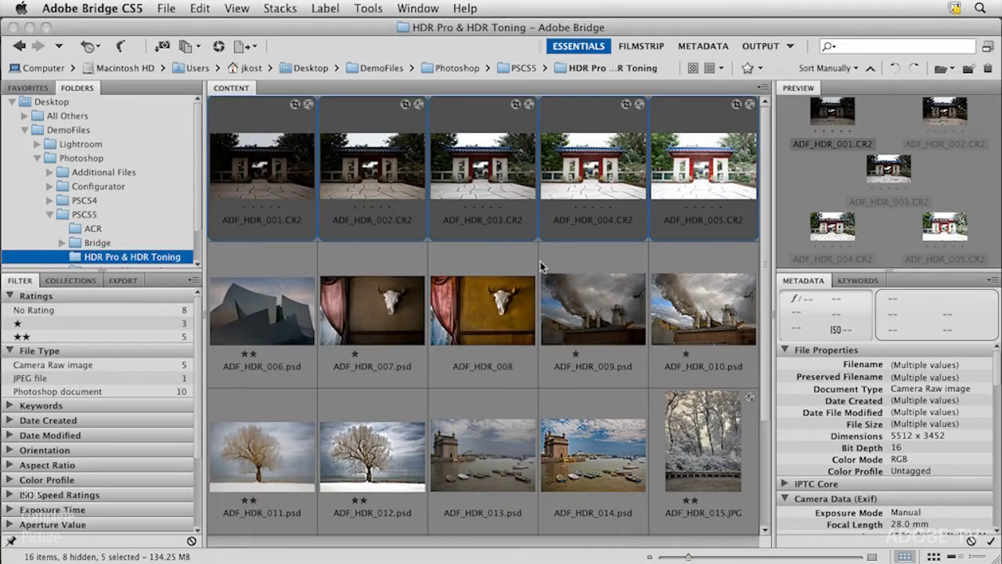
Look over the commands for sending files to Photoshop, then dismiss them without merging
click(369, 9)
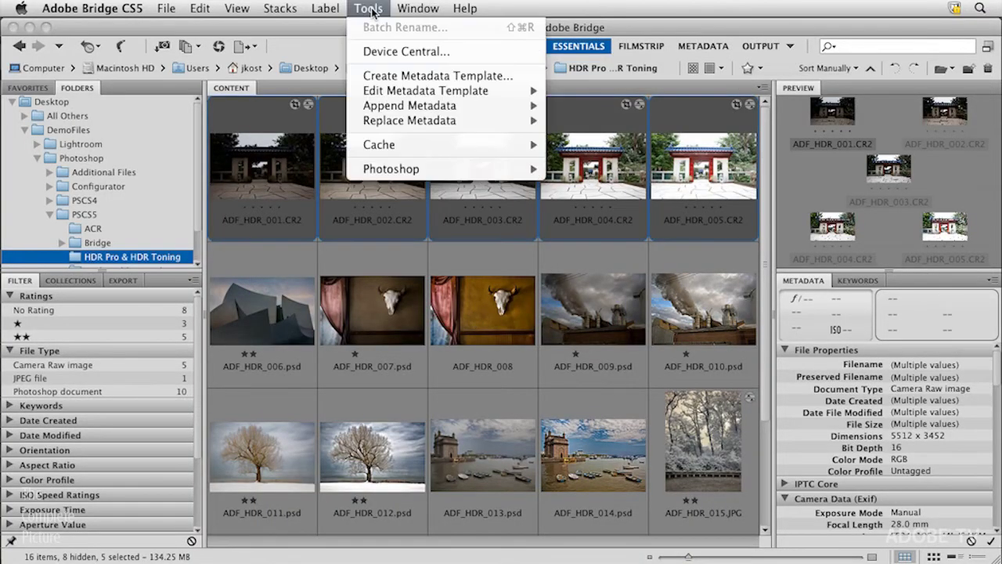
mouse_move(373, 172)
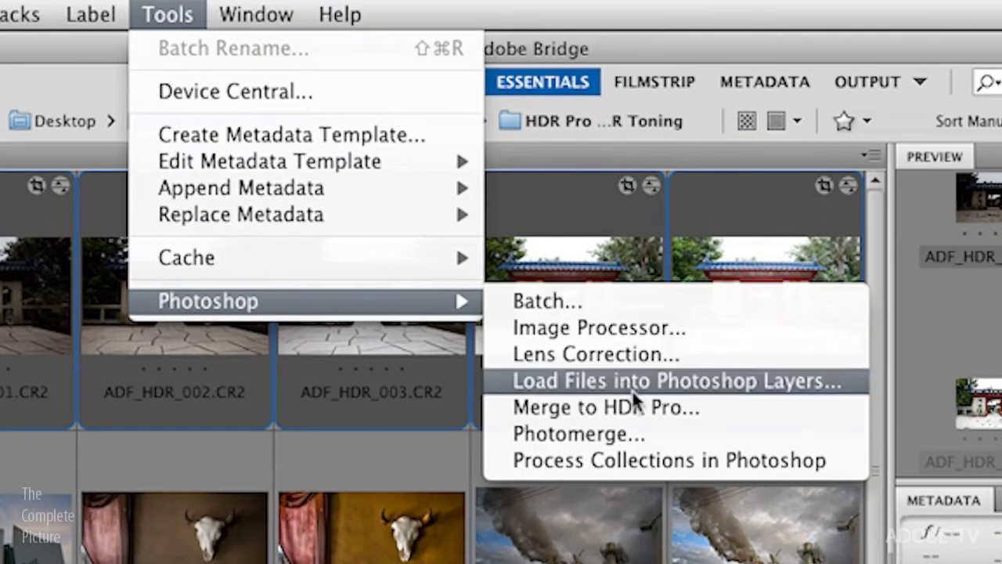
click(683, 407)
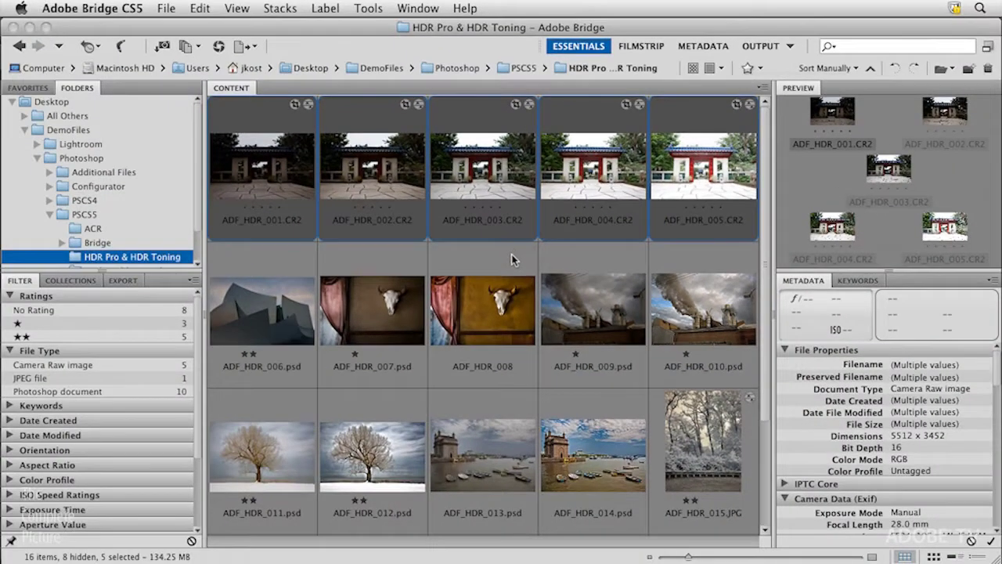
In Photoshop, select ADF_HDR_001 to 005 in Mini Bridge and run Merge to HDR Pro
key(super+Tab)
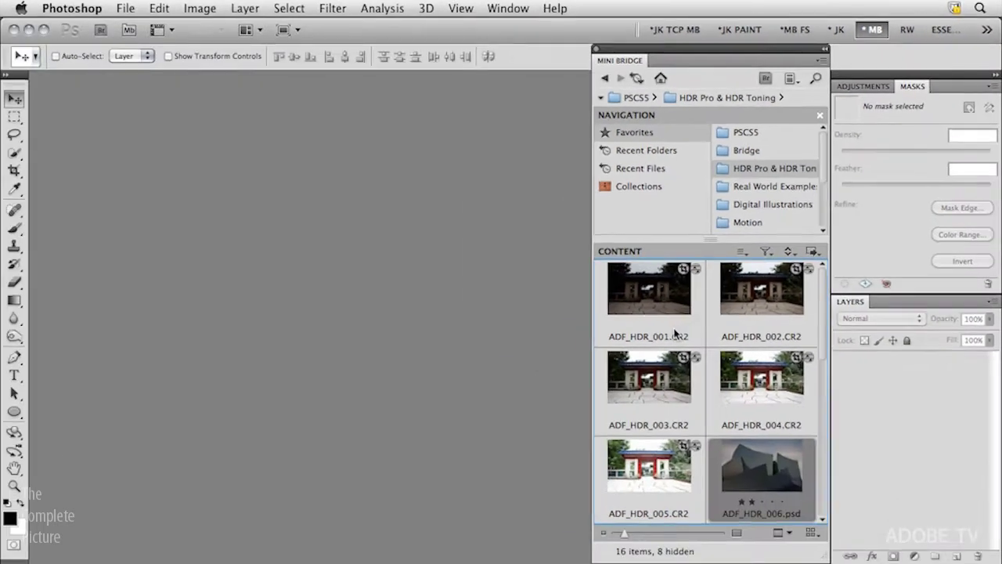
click(649, 289)
shift+click(649, 481)
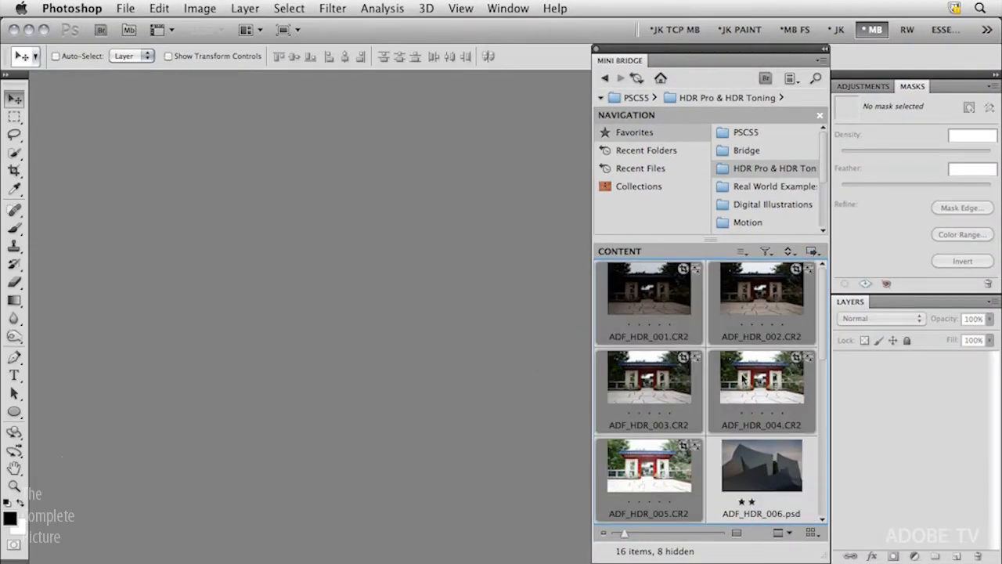
click(812, 252)
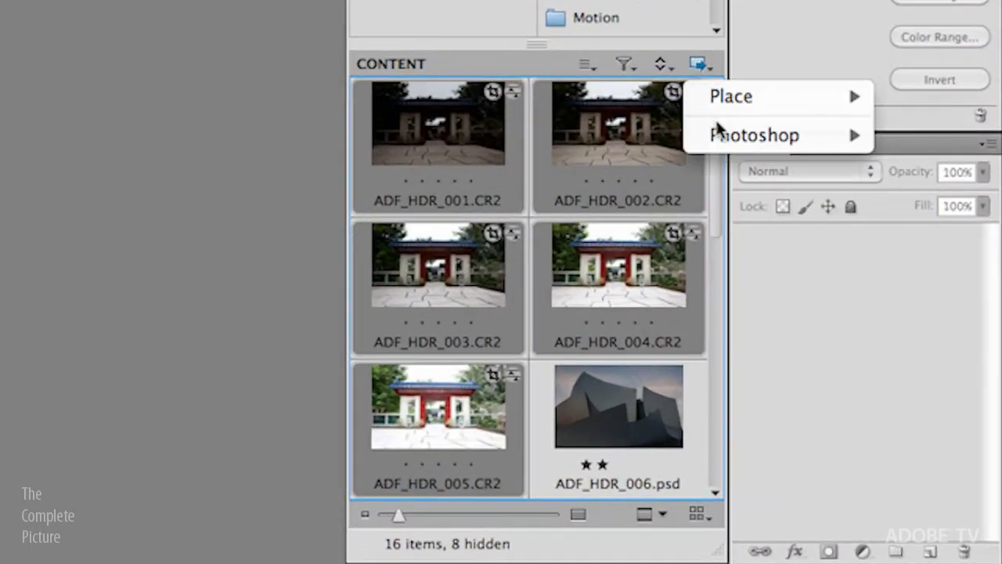
mouse_move(720, 134)
click(555, 208)
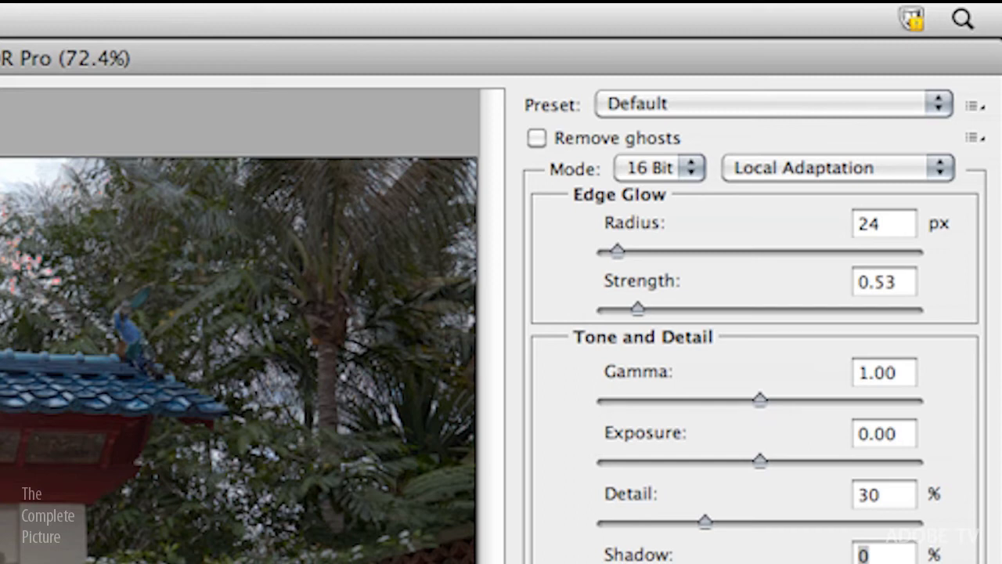
click(686, 168)
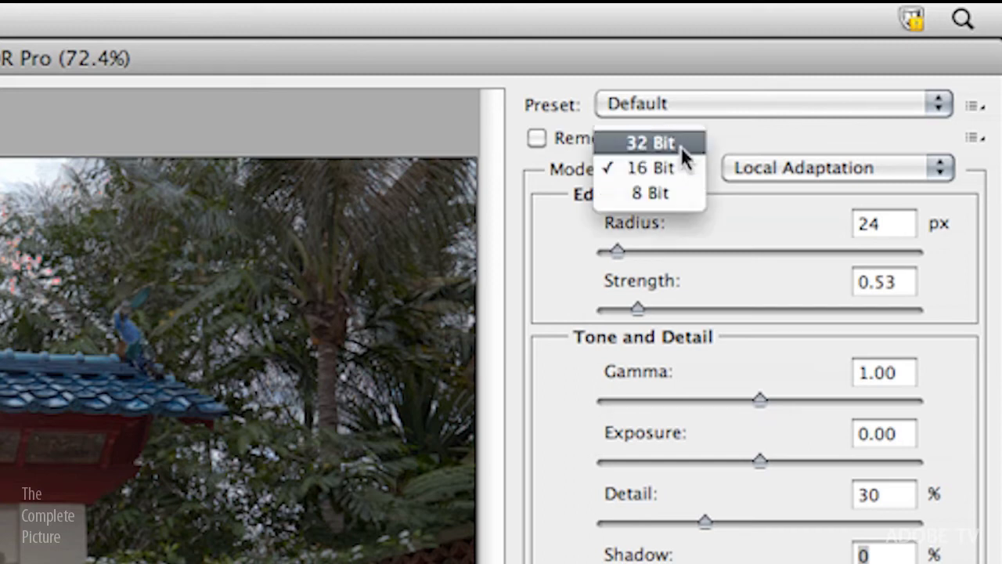
click(685, 141)
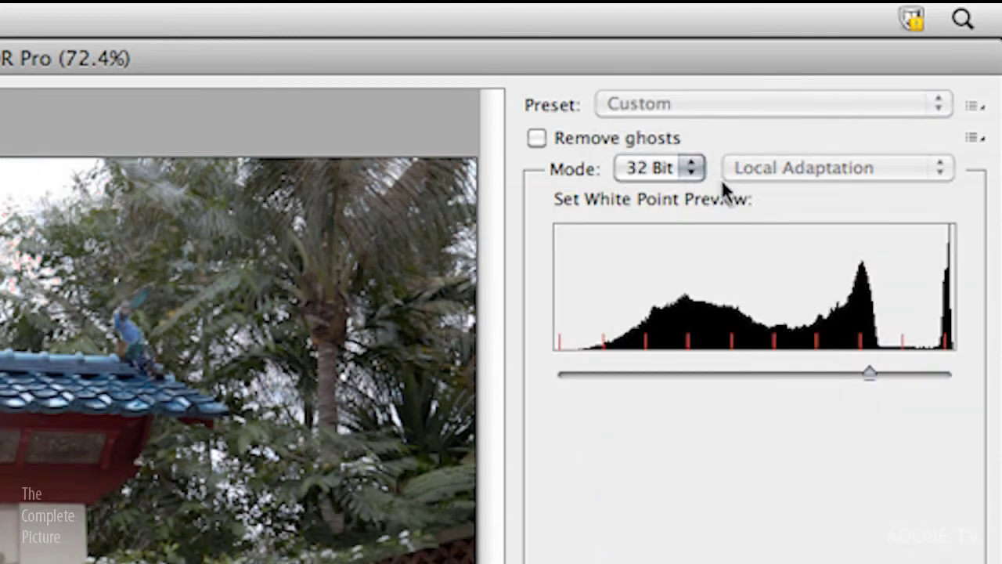
click(693, 174)
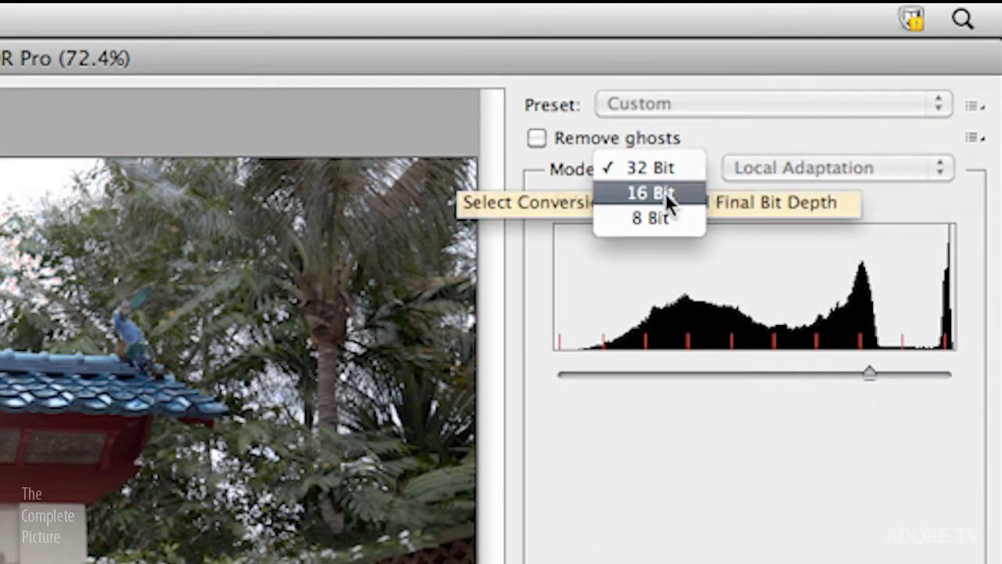
click(664, 193)
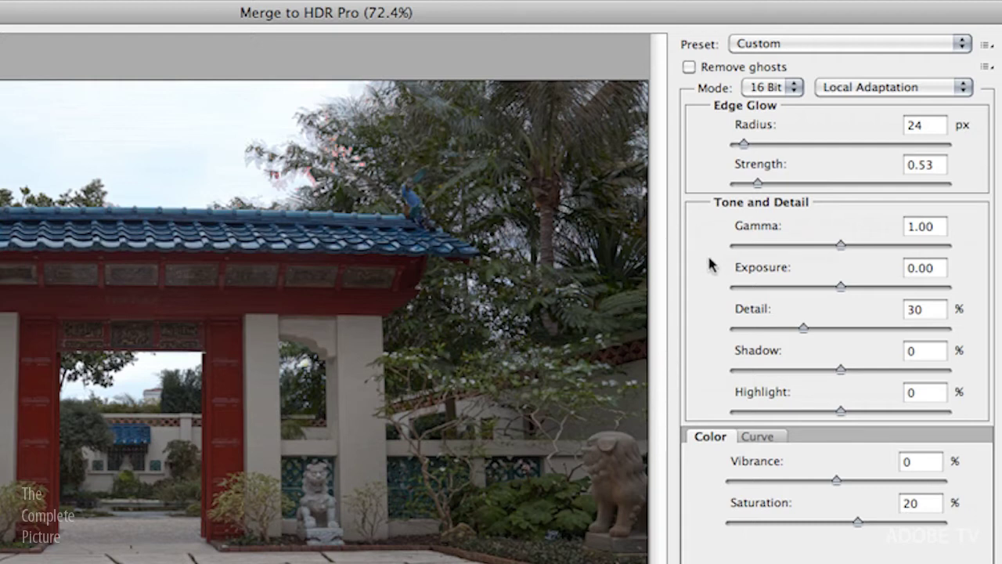
Set Gamma 0.86, Exposure 1.10, Shadow -3, Highlight -51, Detail 300%, and Edge Glow radius 111 px
mouse_move(842, 248)
mouse_down()
mouse_move(765, 248)
mouse_move(890, 253)
mouse_move(851, 246)
mouse_up()
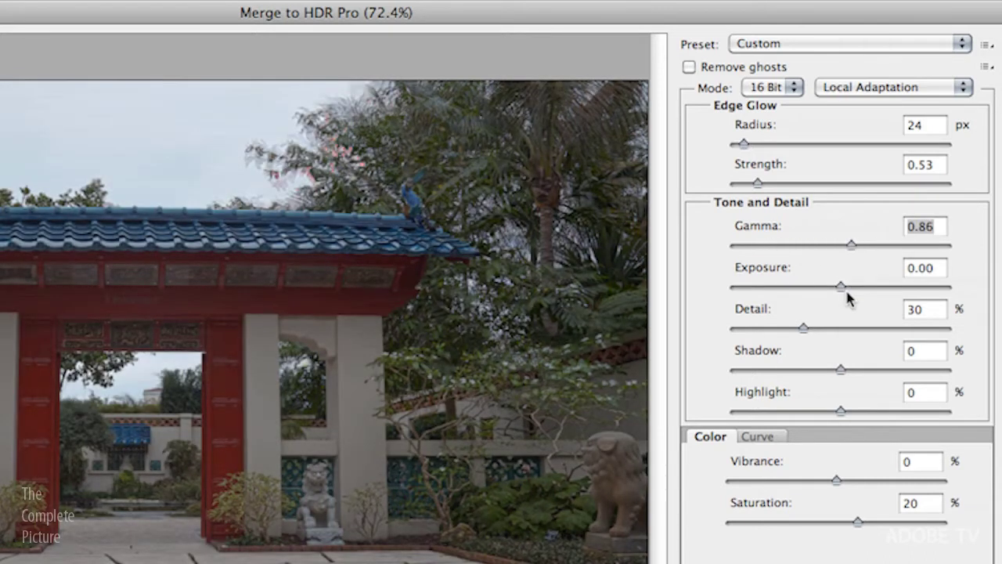
drag(842, 288, 861, 296)
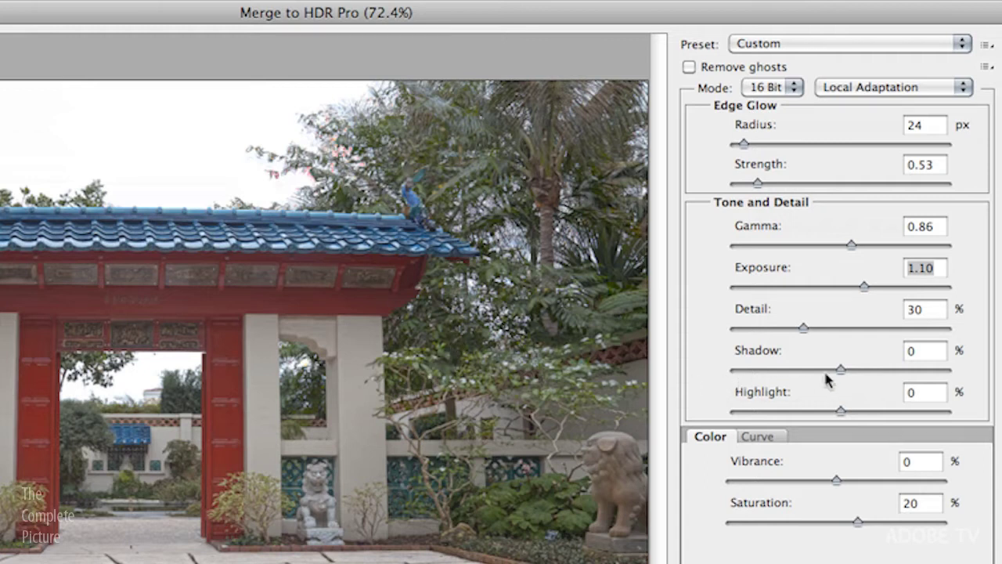
mouse_move(842, 375)
mouse_down()
mouse_move(899, 376)
mouse_move(783, 374)
mouse_move(837, 369)
mouse_up()
drag(840, 412, 774, 412)
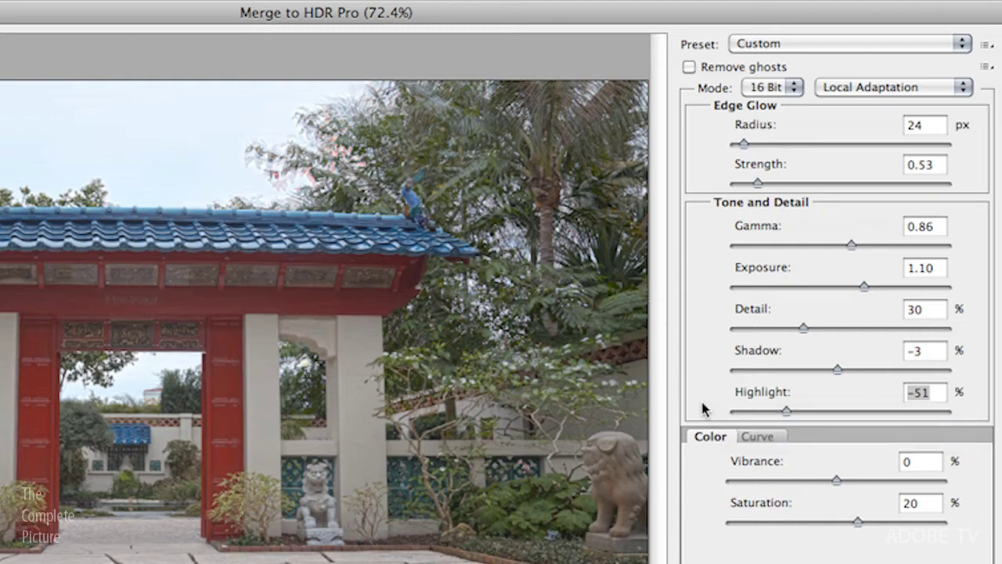
drag(804, 329, 935, 328)
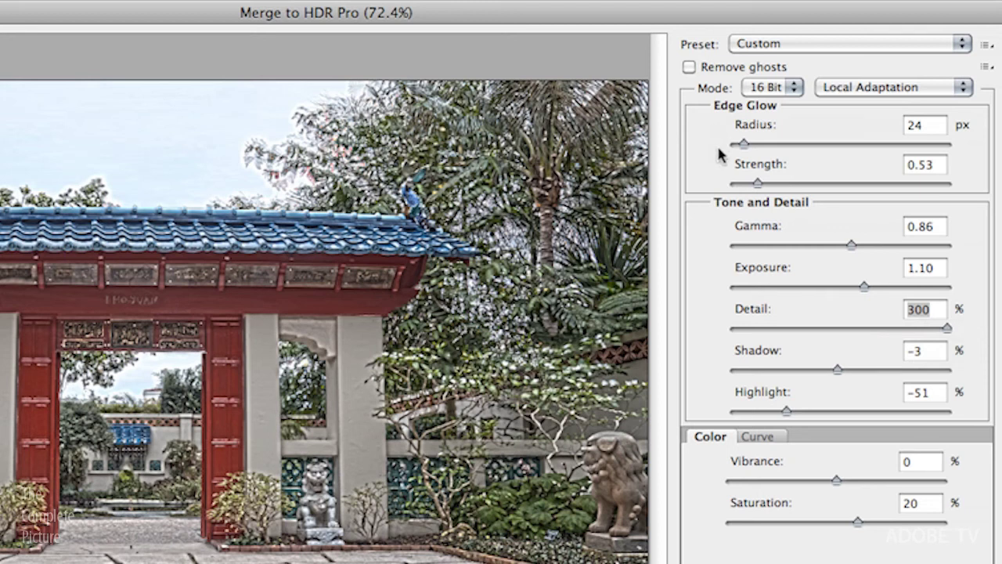
drag(744, 147, 783, 148)
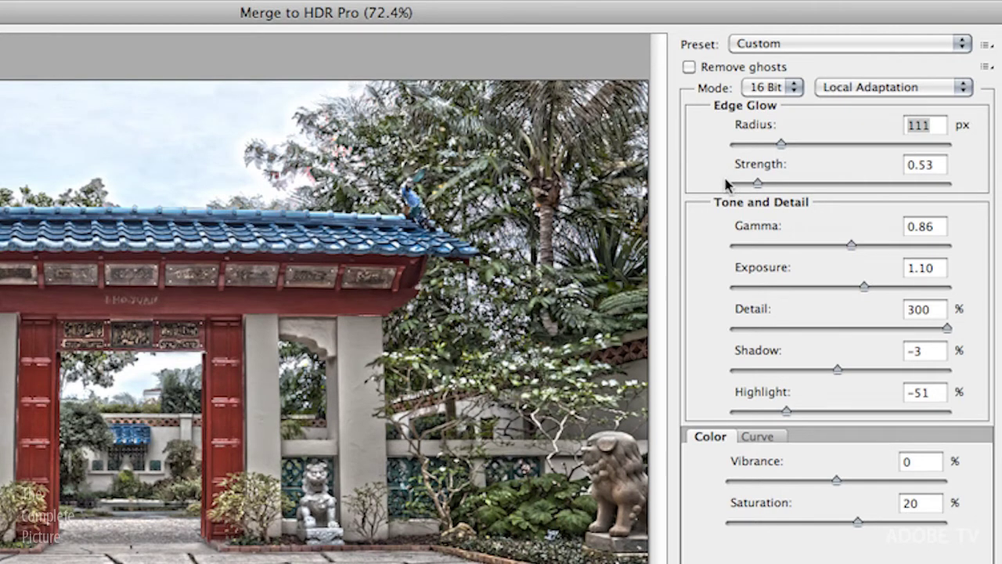
Try several edge glow strengths, settle on 38 px radius at 0.65 strength, and raise Vibrance to 100%
drag(758, 185, 821, 185)
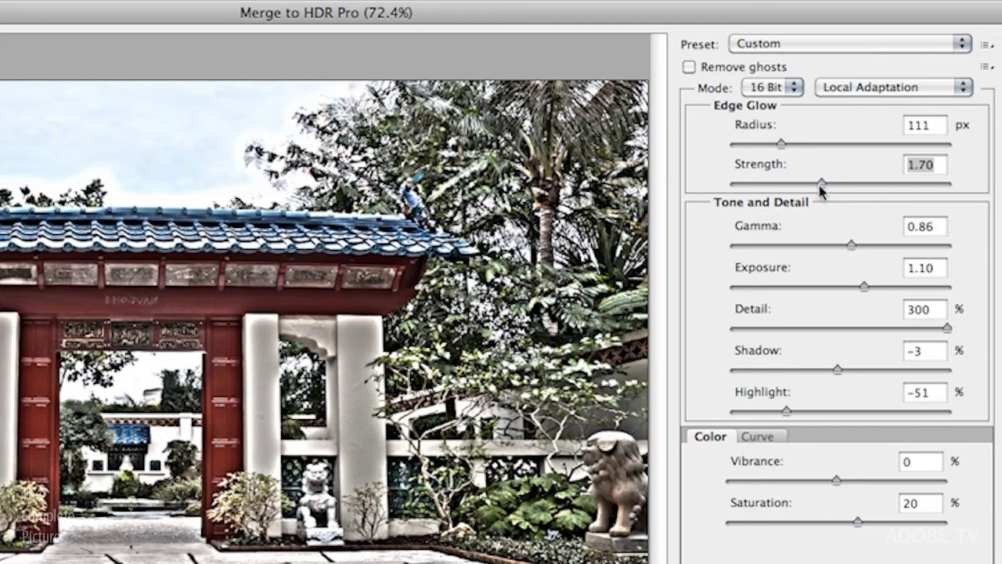
drag(821, 184, 763, 185)
drag(781, 143, 751, 143)
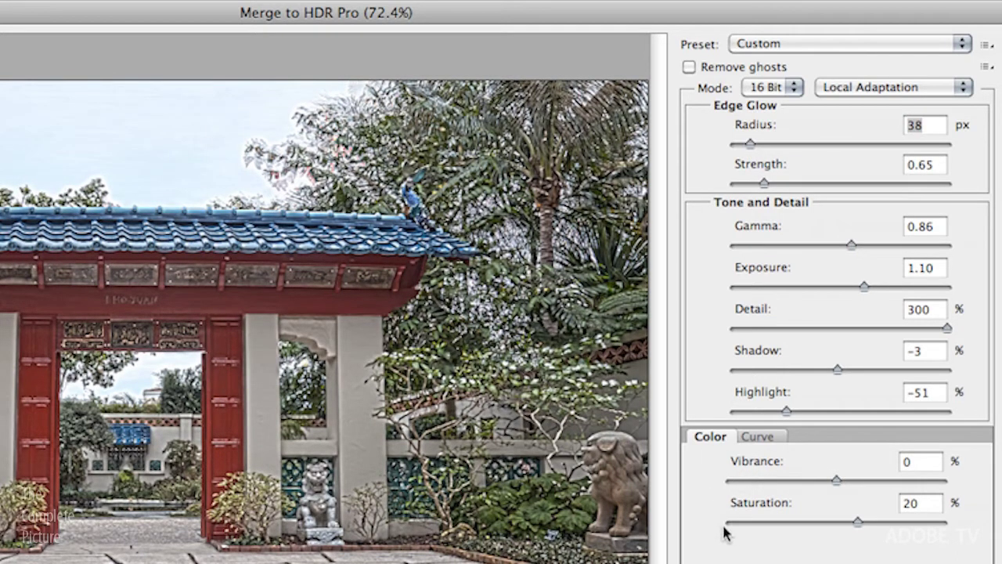
drag(837, 480, 943, 479)
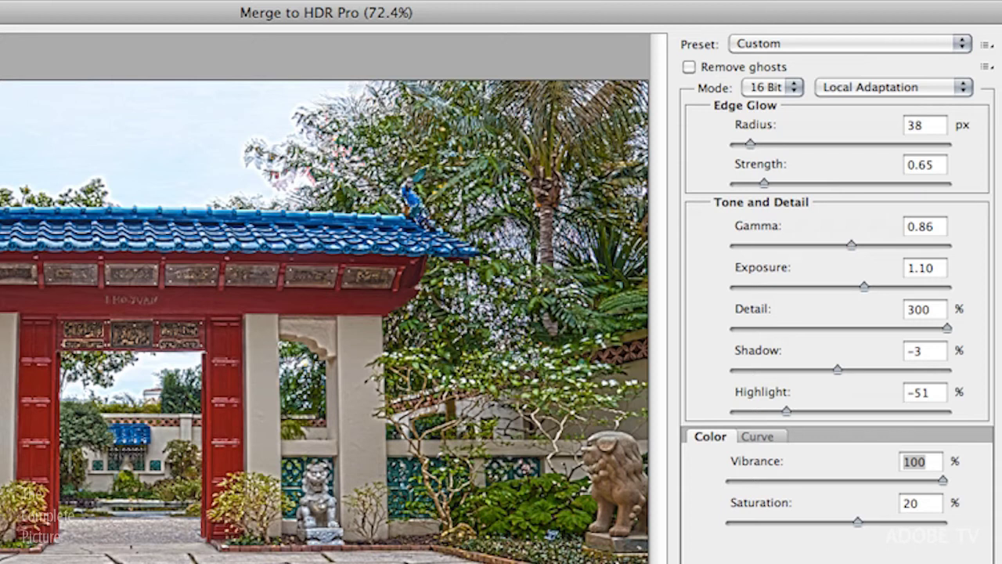
Try different Vibrance and Saturation values, ending at Vibrance 44% and Saturation -34%
click(846, 481)
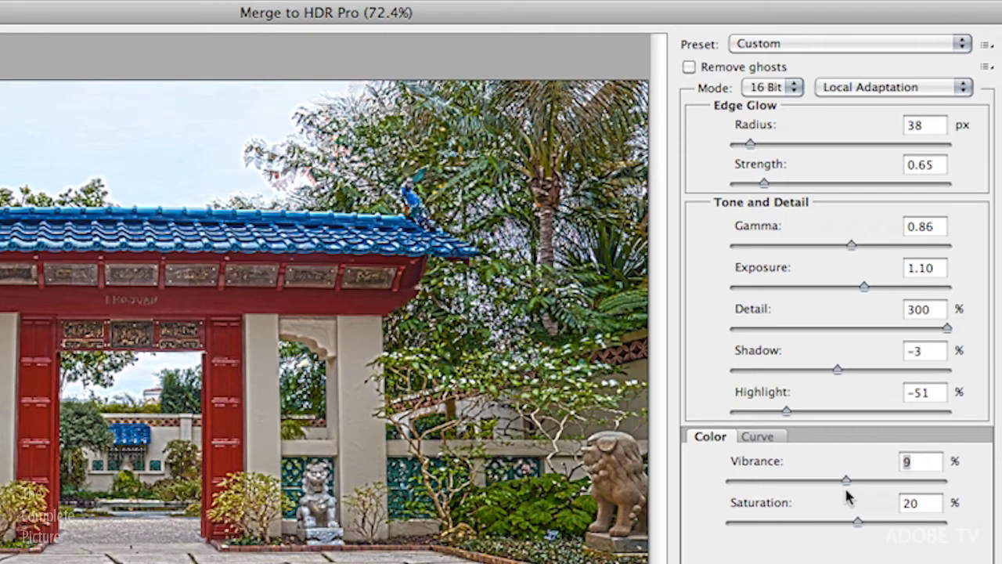
drag(844, 479, 835, 479)
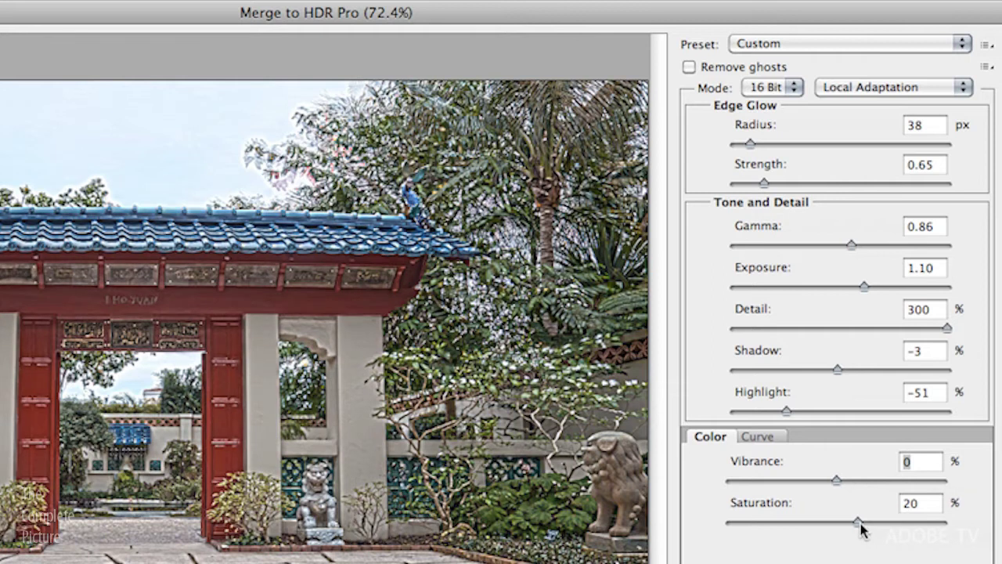
drag(859, 523, 900, 523)
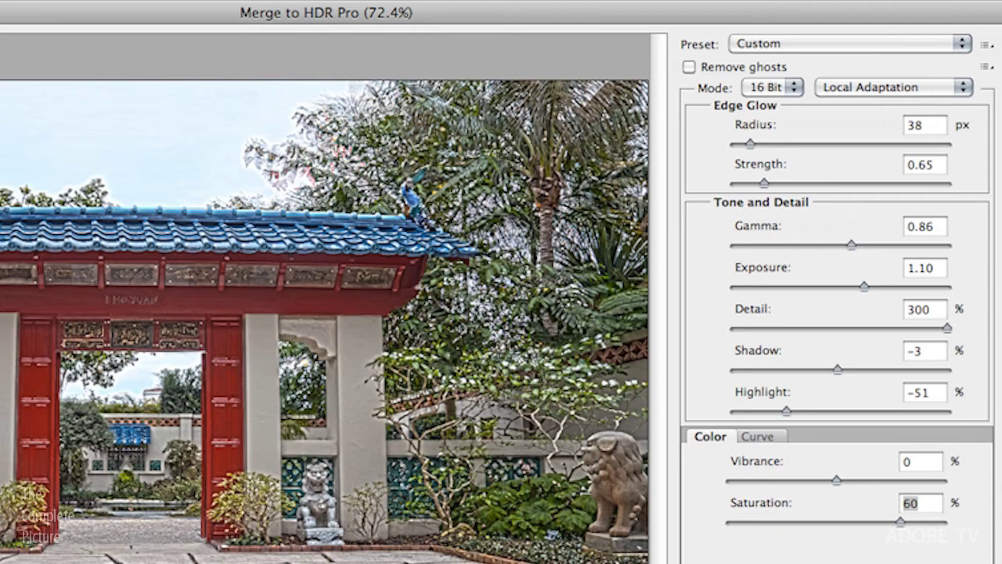
click(800, 523)
click(847, 480)
drag(848, 481, 884, 481)
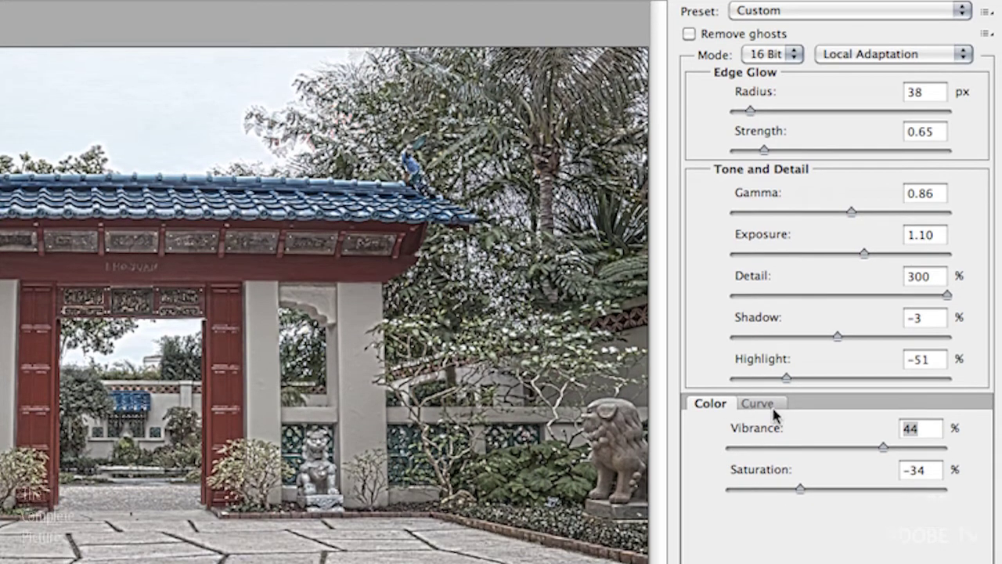
click(759, 438)
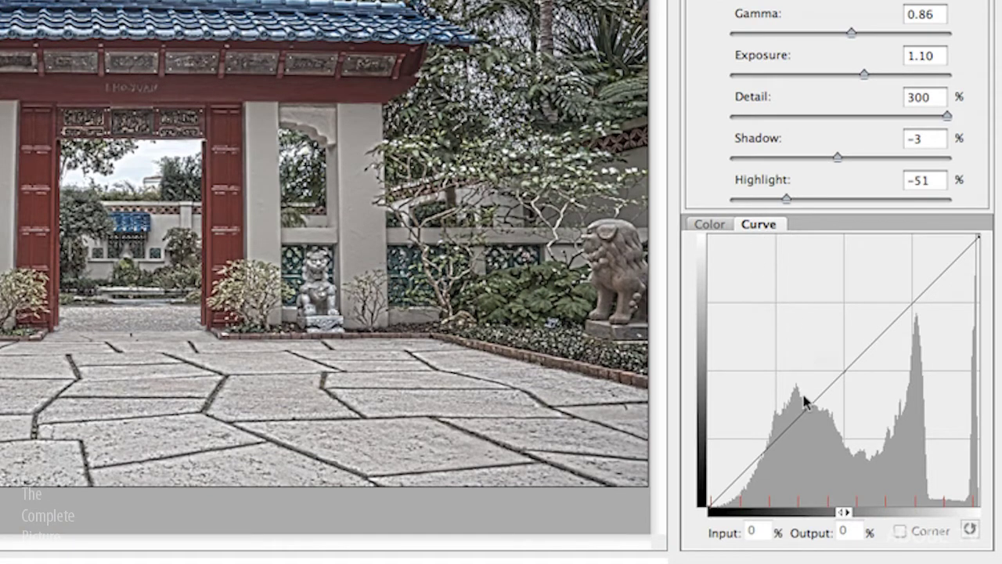
Add tone curve points that darken the shadows and lift the midtones to Input 56%, Output 63%
click(771, 458)
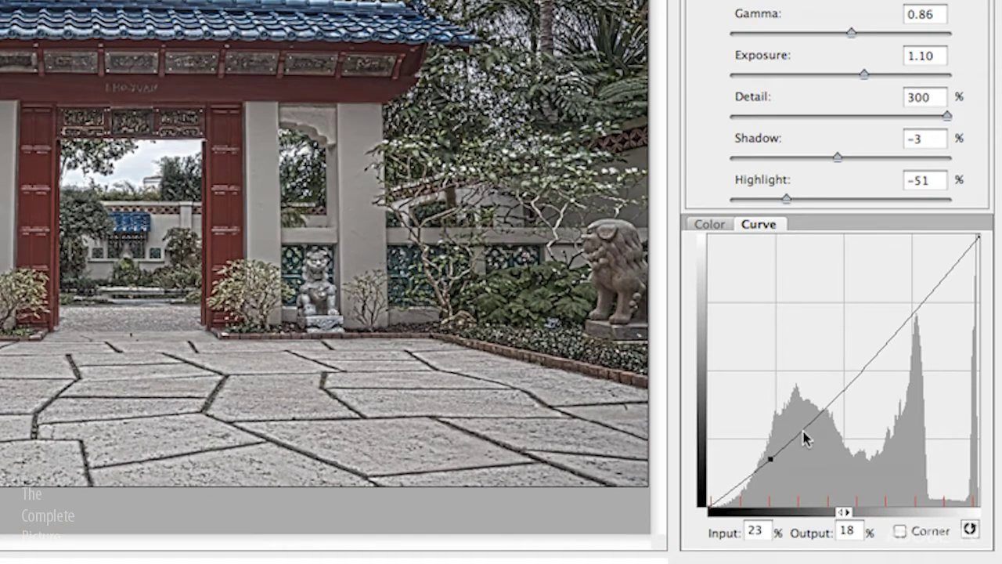
drag(806, 438, 805, 411)
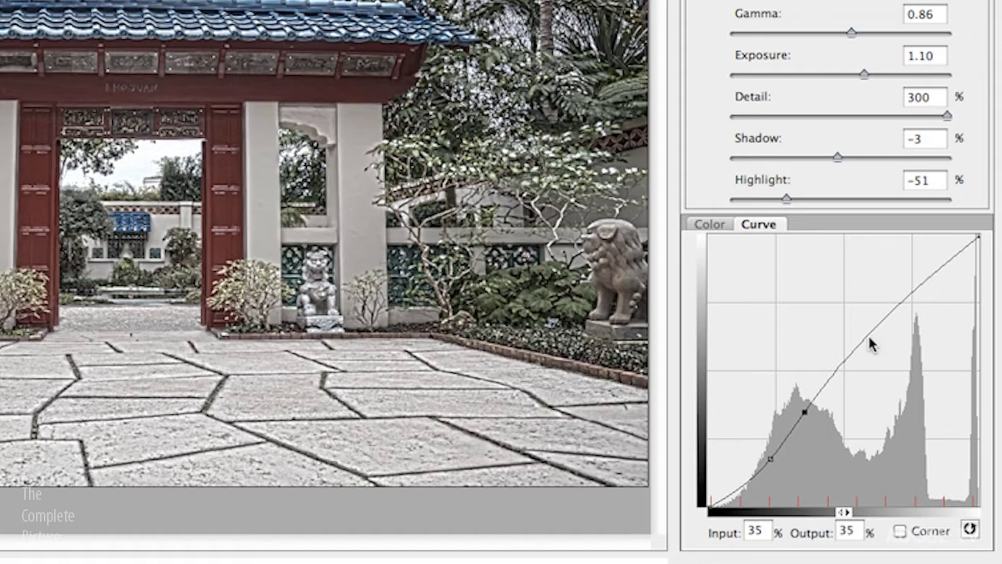
drag(863, 347, 862, 335)
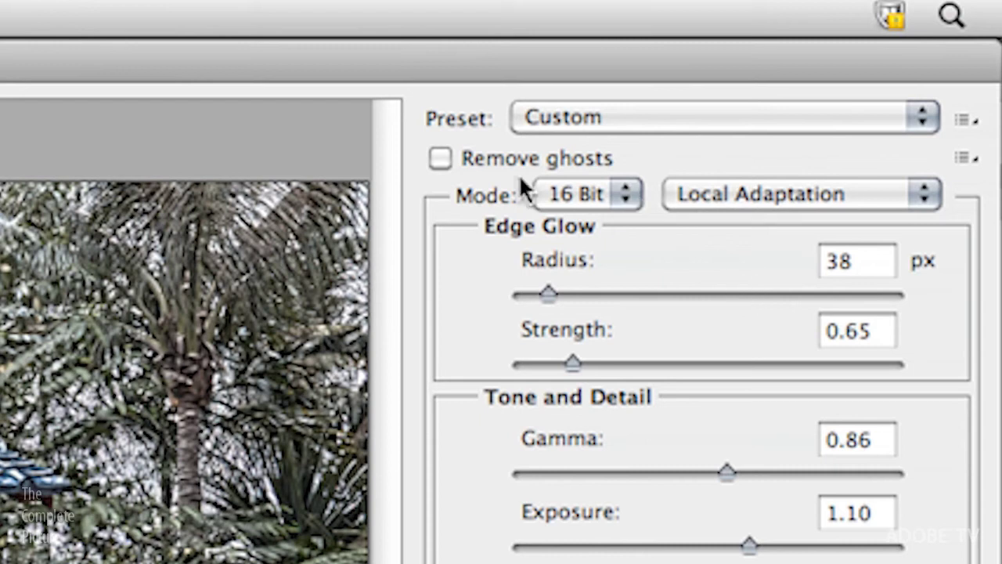
Enable Remove ghosts and make the EV -2.00 exposure the base image
click(439, 159)
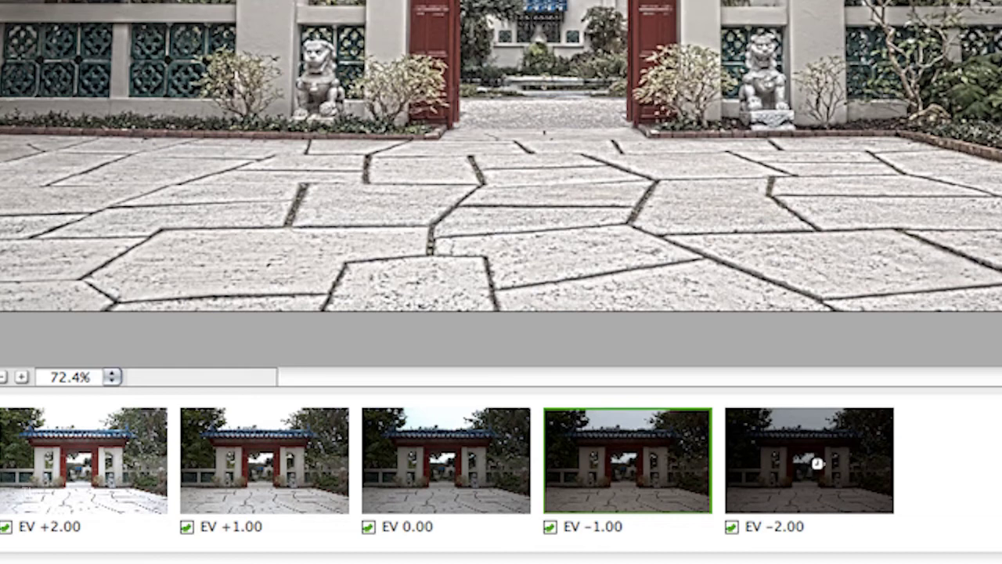
click(816, 462)
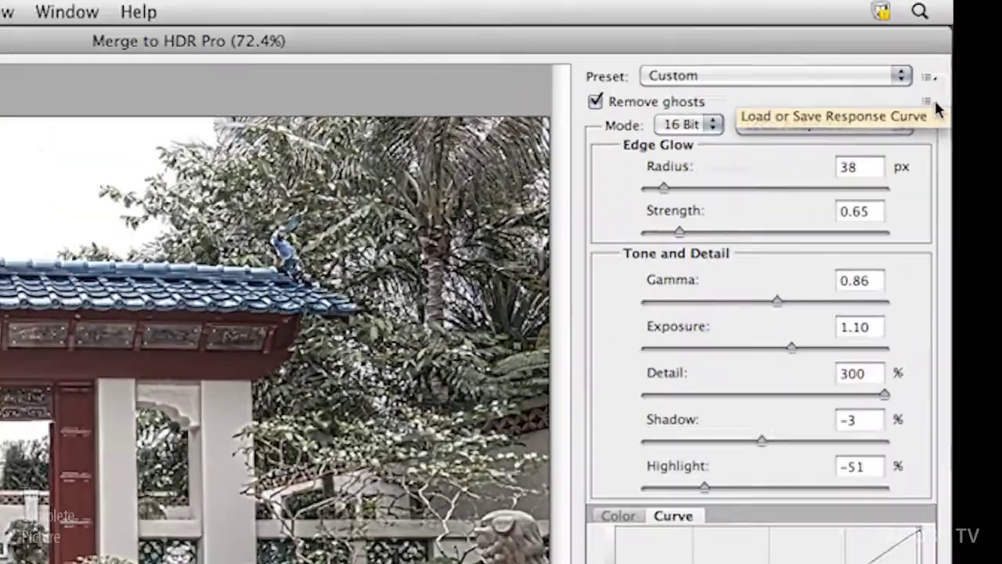
Check the response curve and preset menus, then apply the JK Conservative Boost preset
click(892, 52)
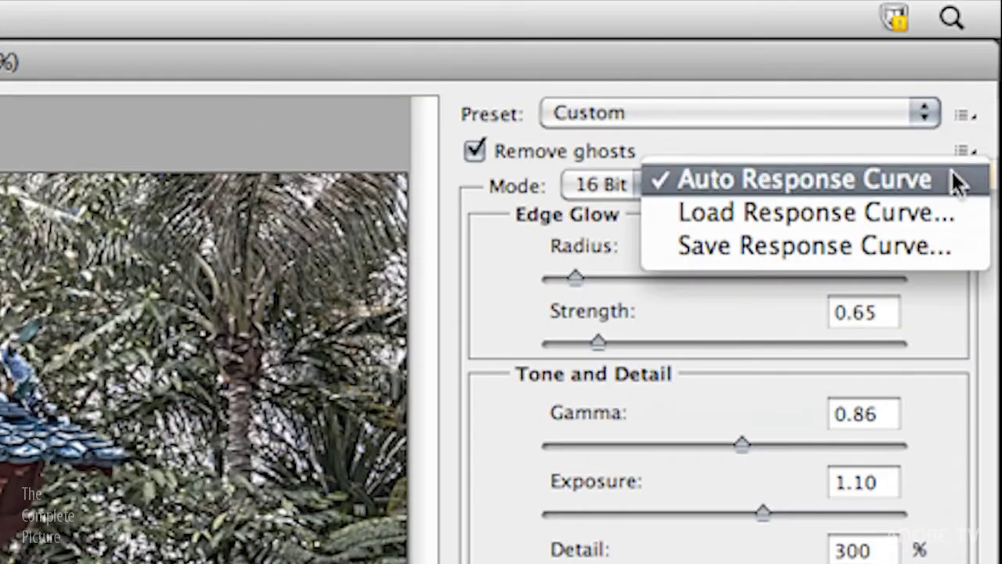
click(950, 141)
click(966, 118)
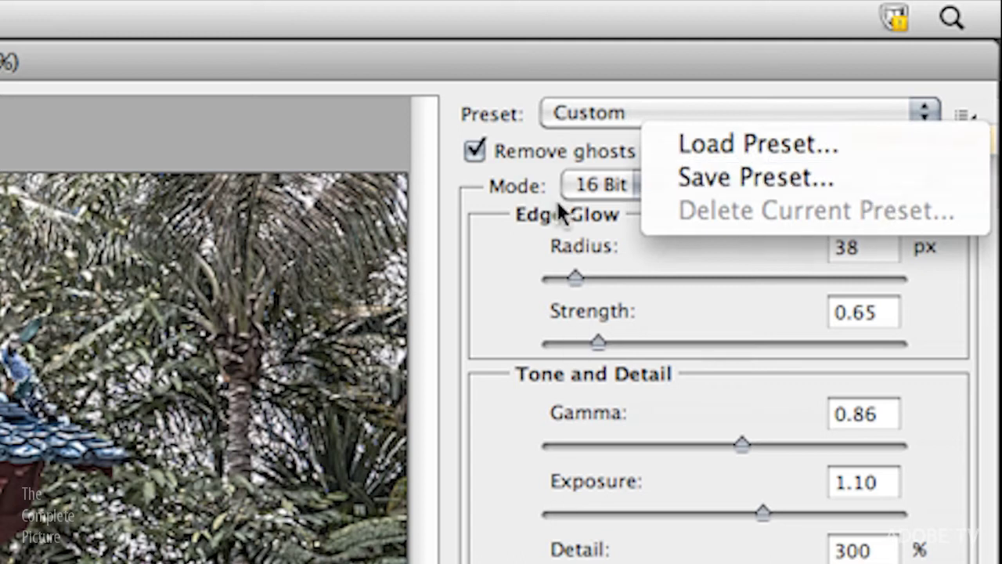
click(469, 203)
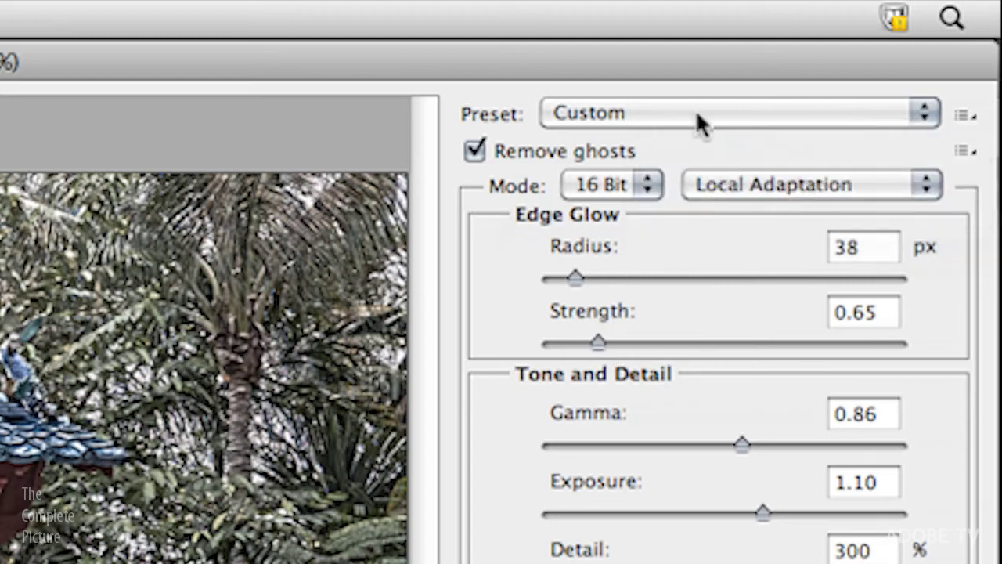
click(710, 108)
mouse_move(698, 9)
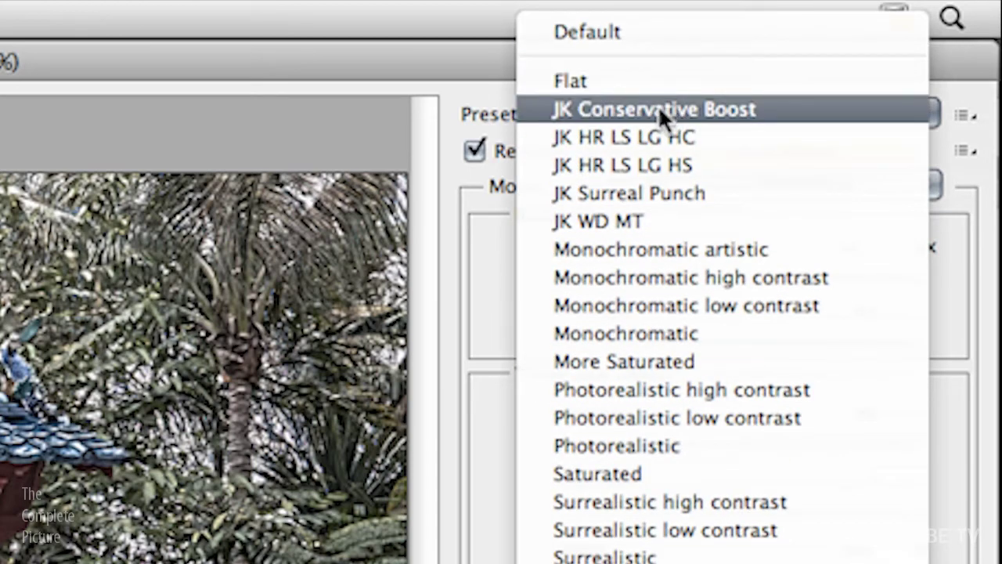
click(763, 109)
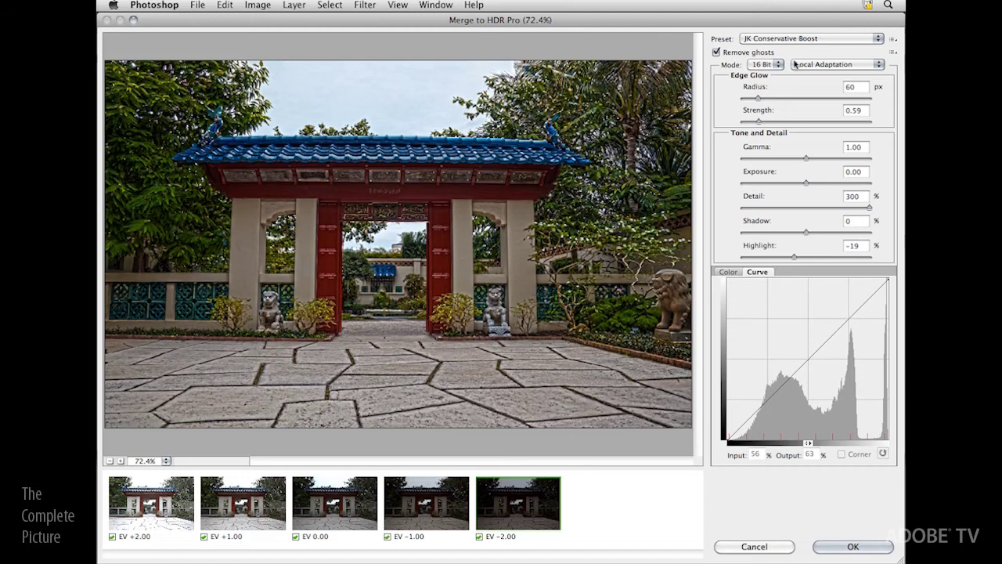
Switch the preset to JK Surreal Punch and reopen the preset list to compare others
click(791, 40)
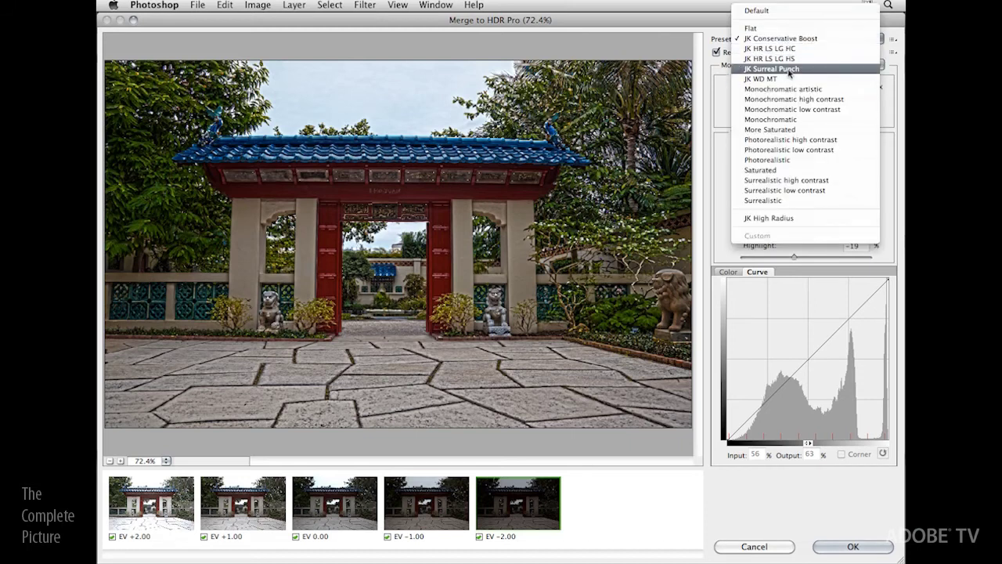
click(783, 66)
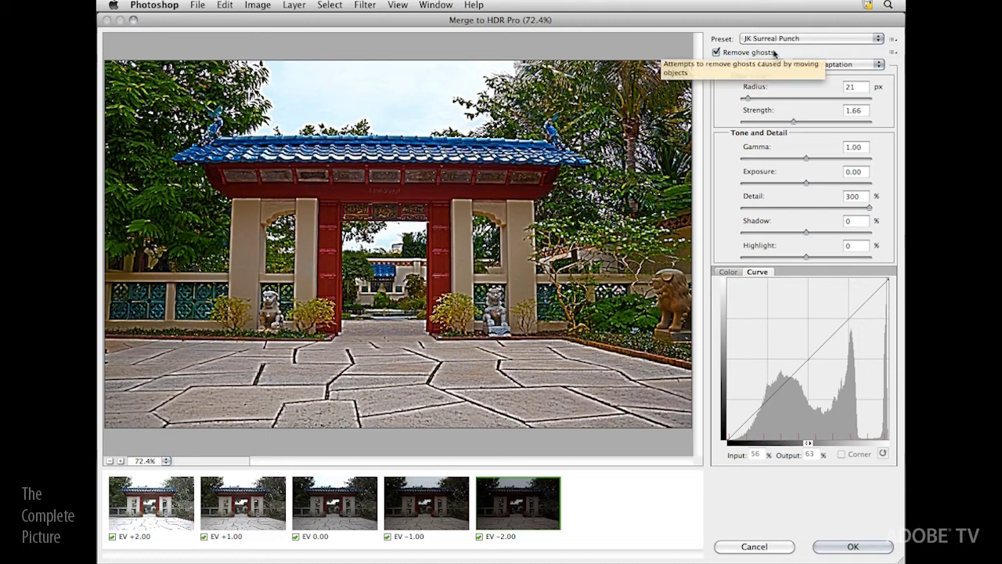
click(814, 39)
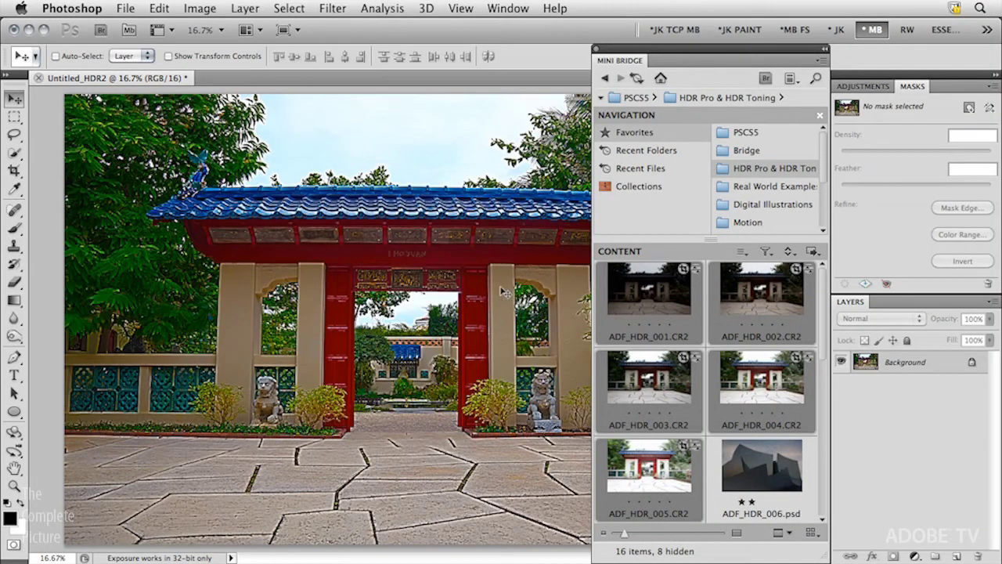
Close Untitled_HDR2 without saving and select ADF_HDR_006.psd in Mini Bridge
click(38, 77)
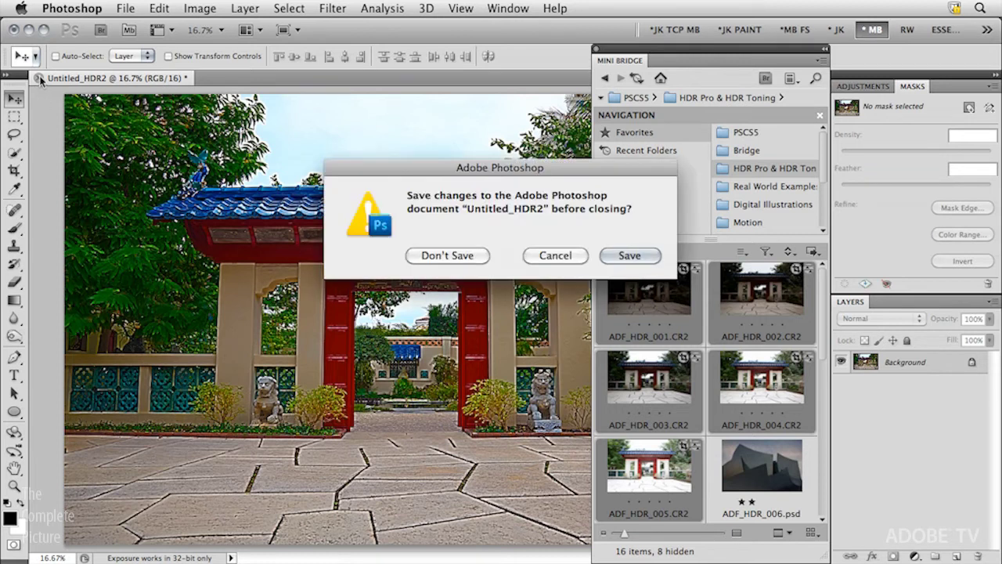
click(456, 258)
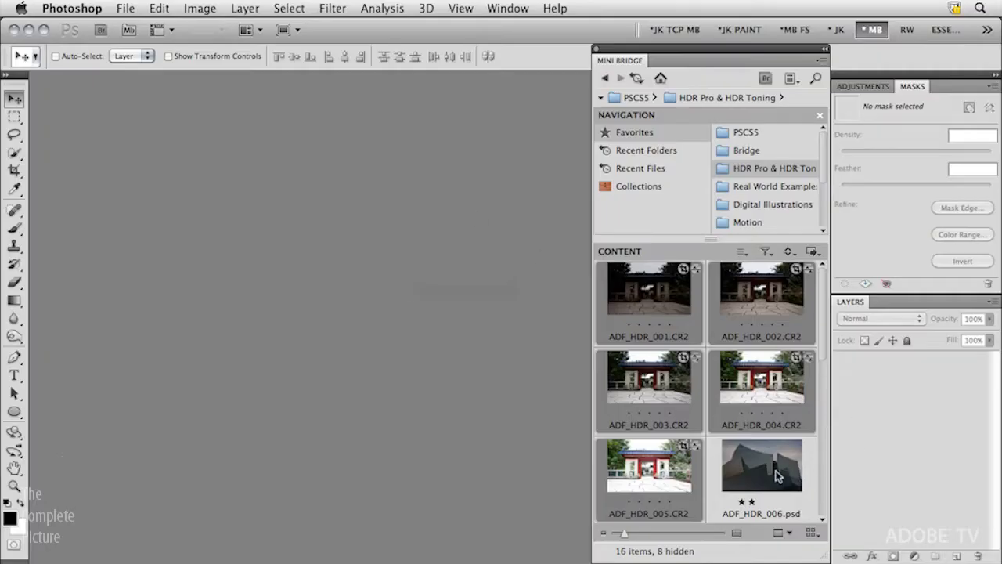
click(777, 476)
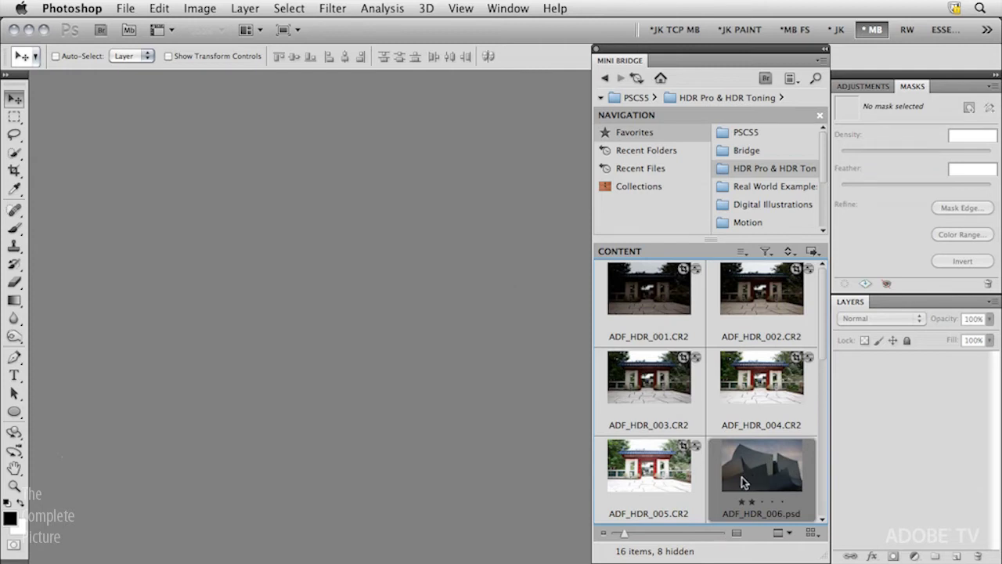
Drag ADF_HDR_006.psd into the workspace to open it and hide Mini Bridge
drag(754, 476, 274, 290)
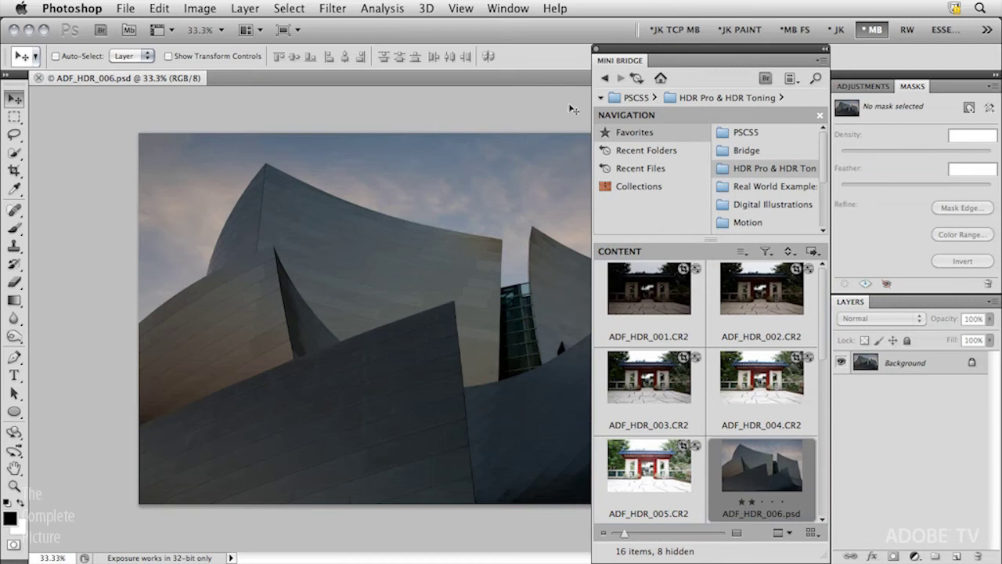
click(595, 50)
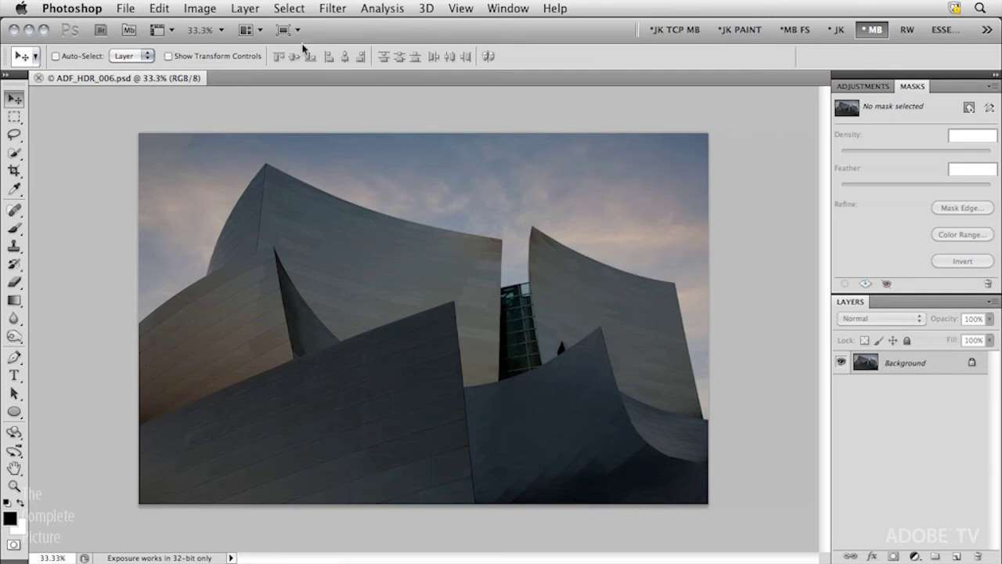
Open HDR Toning on ADF_HDR_006.psd from Image > Adjustments, previewing the Default preset
click(200, 8)
mouse_move(207, 66)
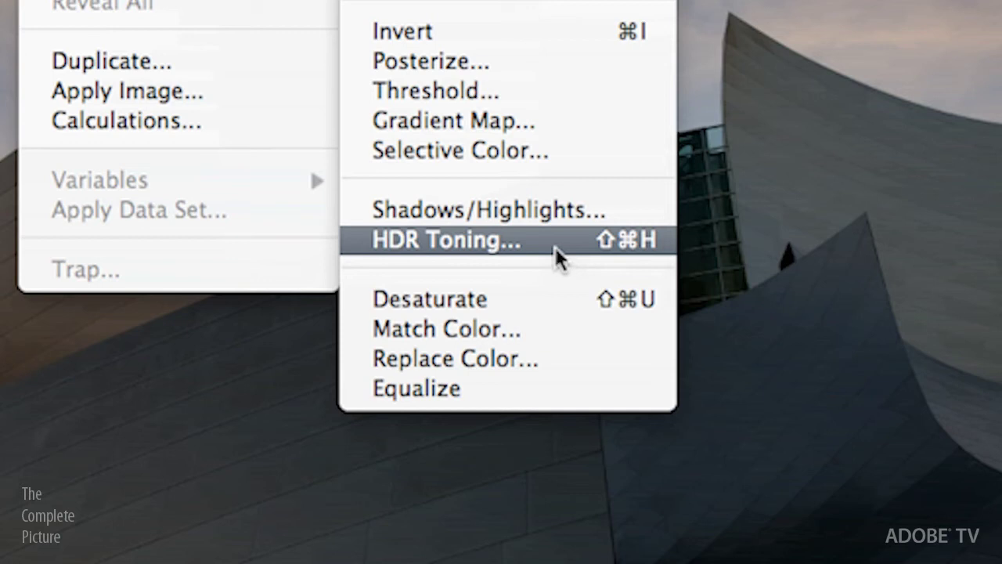
click(555, 246)
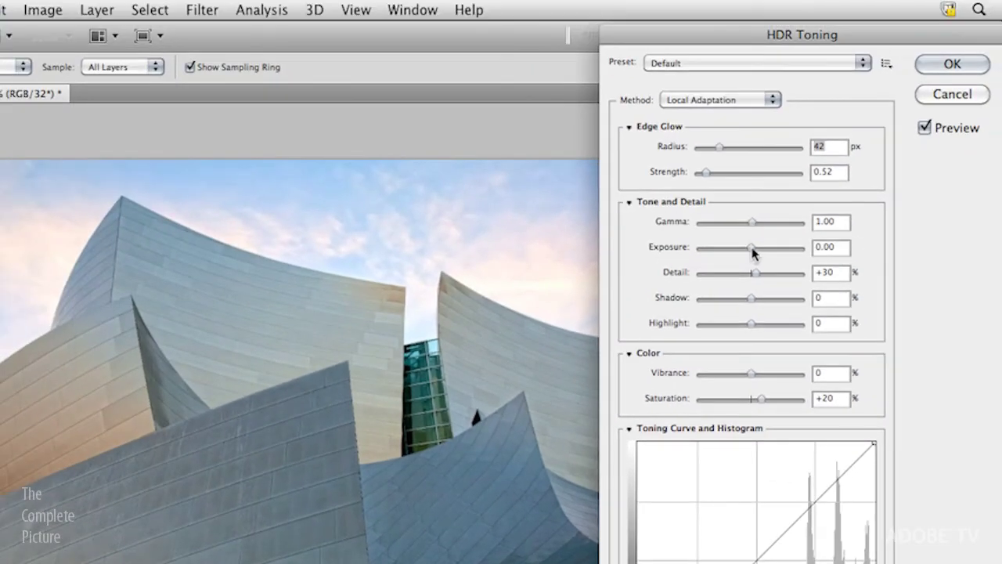
Drop exposure to -0.57 and highlights to -39%, with gamma 1.68, detail +279%, shadow +36%
drag(753, 251, 736, 222)
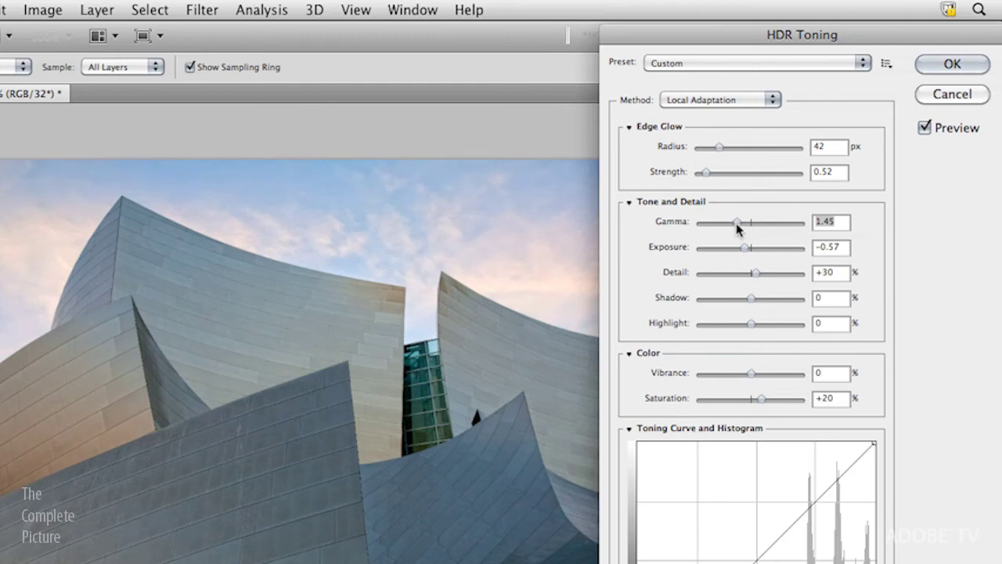
drag(752, 324, 805, 273)
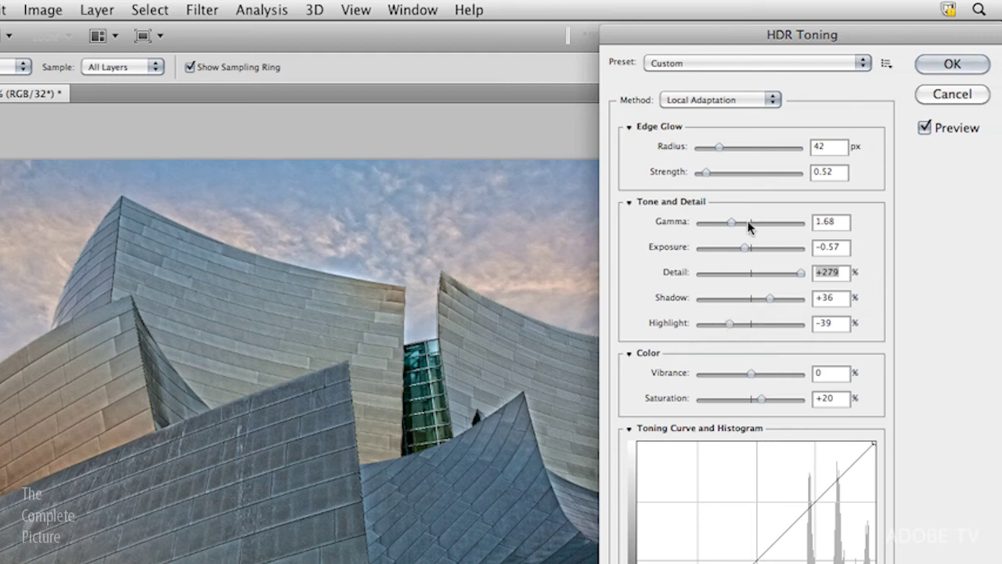
click(886, 63)
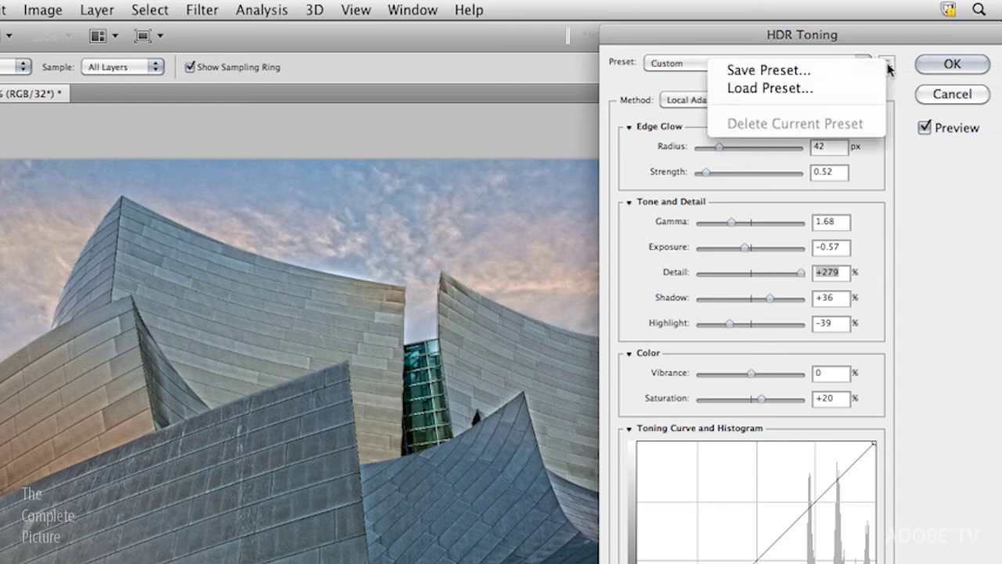
Apply the JK WD MT HDR Toning preset and widen Edge Glow radius to 130 px
click(883, 62)
click(864, 68)
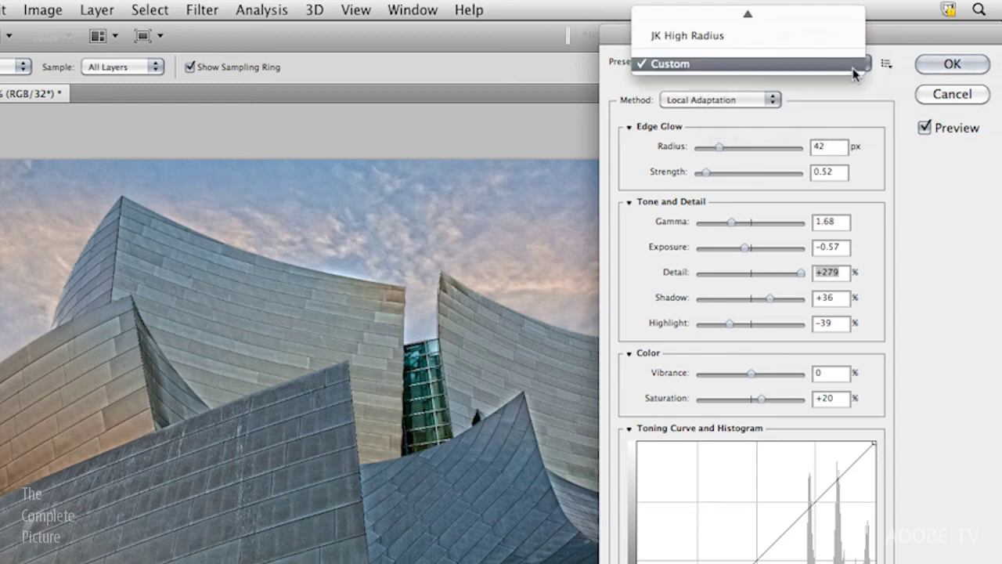
mouse_move(802, 21)
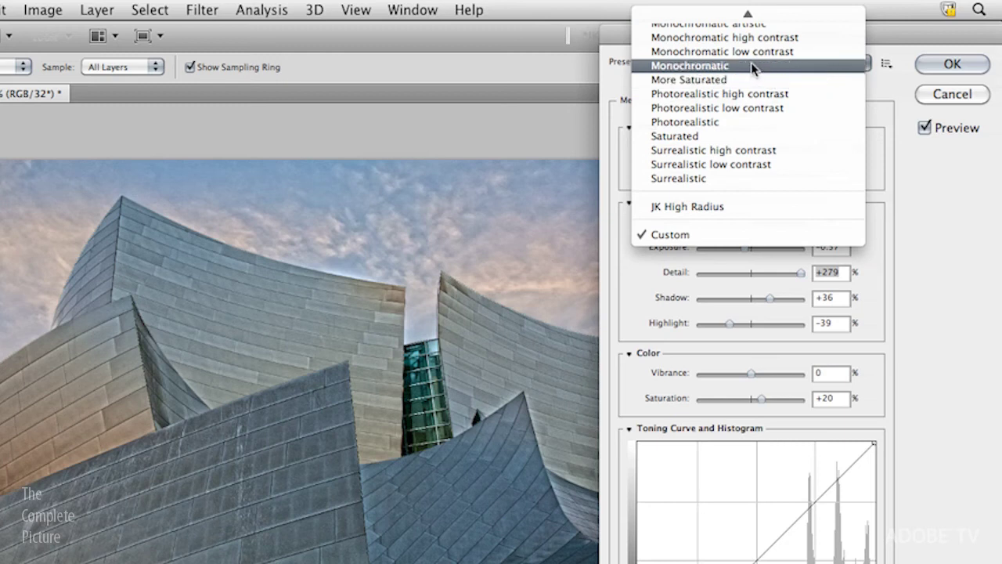
mouse_move(772, 12)
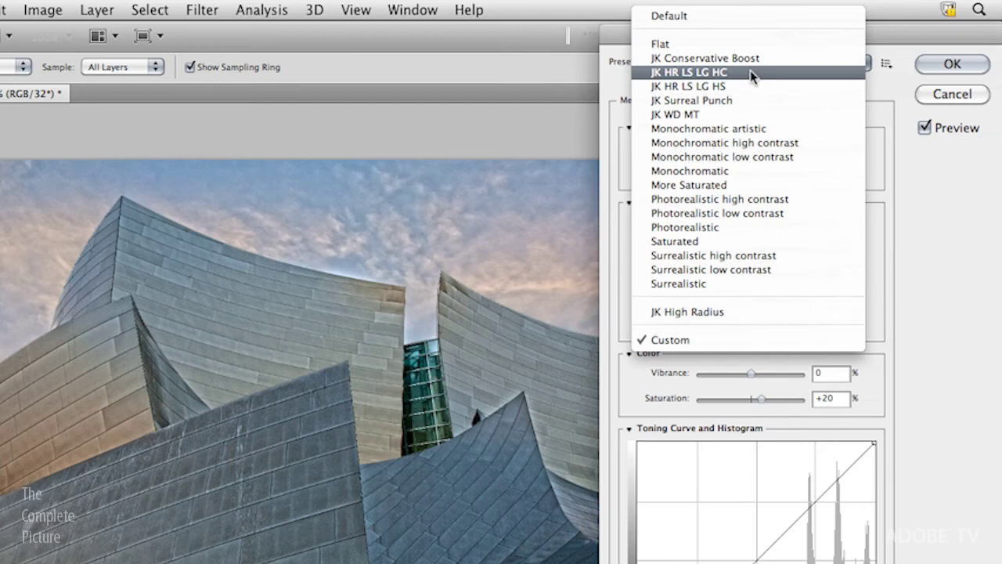
click(728, 114)
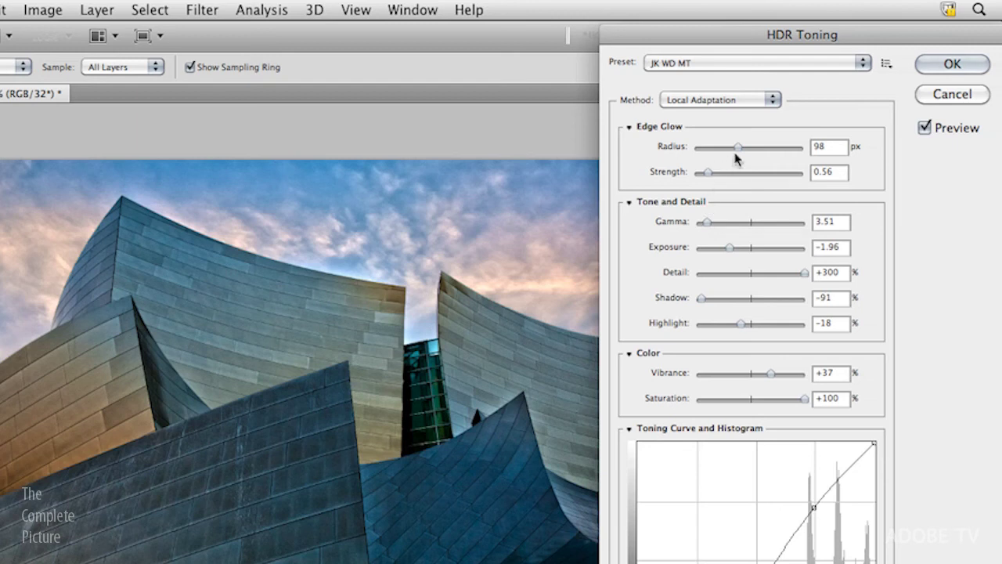
drag(739, 150, 747, 150)
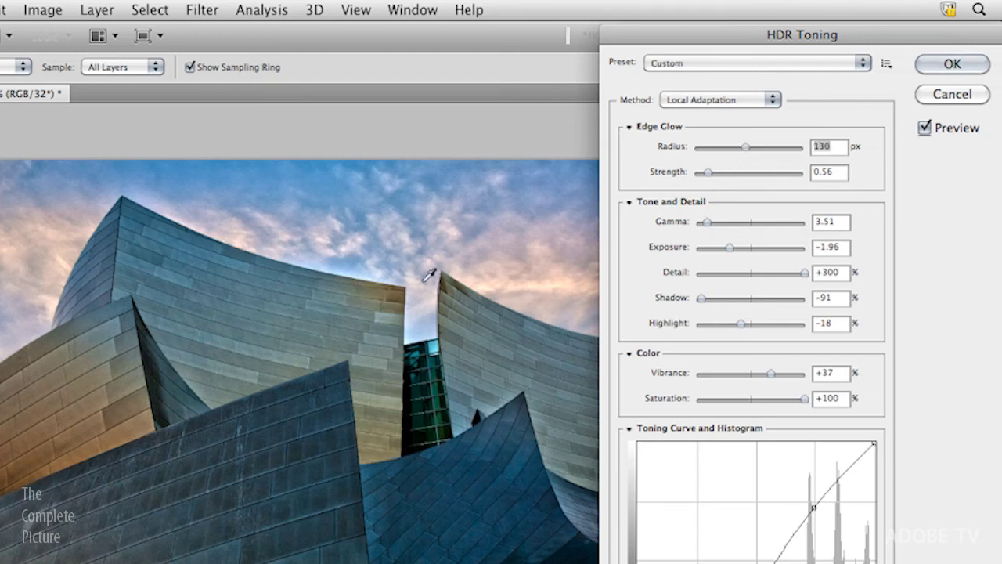